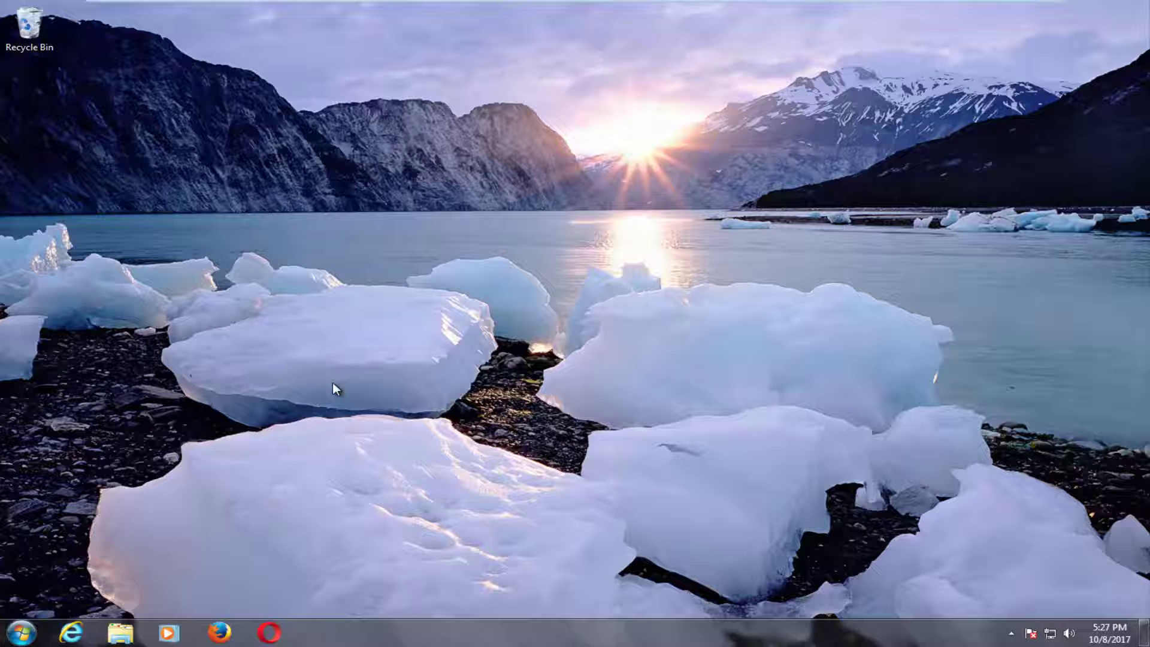
Step: Open the Start menu to search for Windows Update
left_click(21, 632)
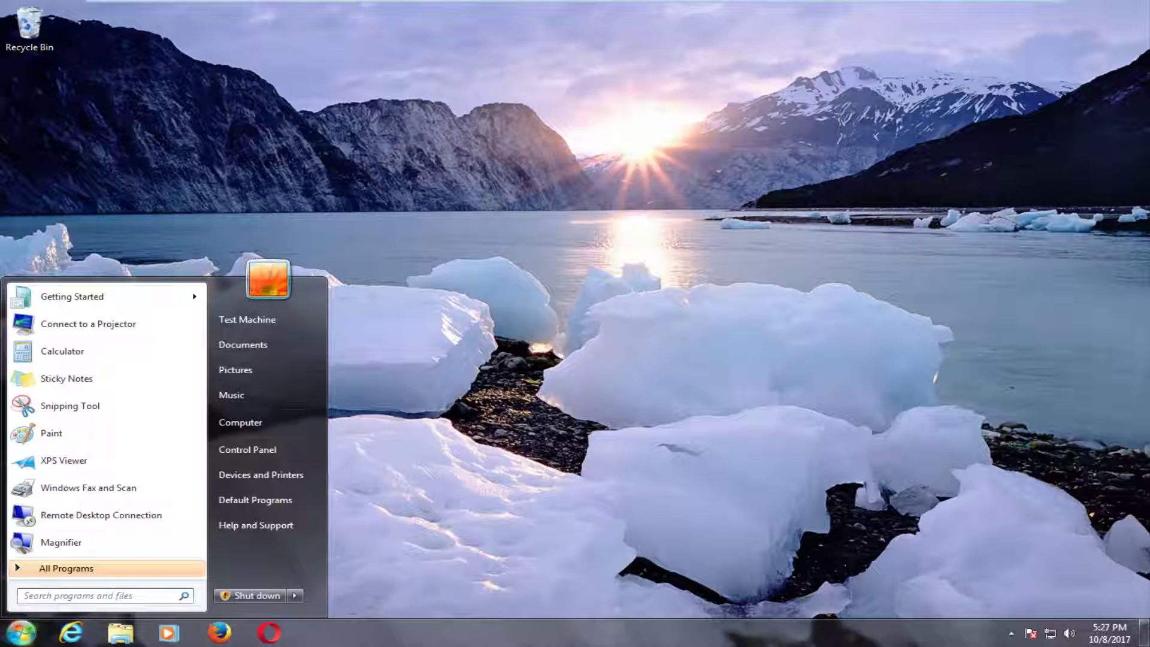
type("window")
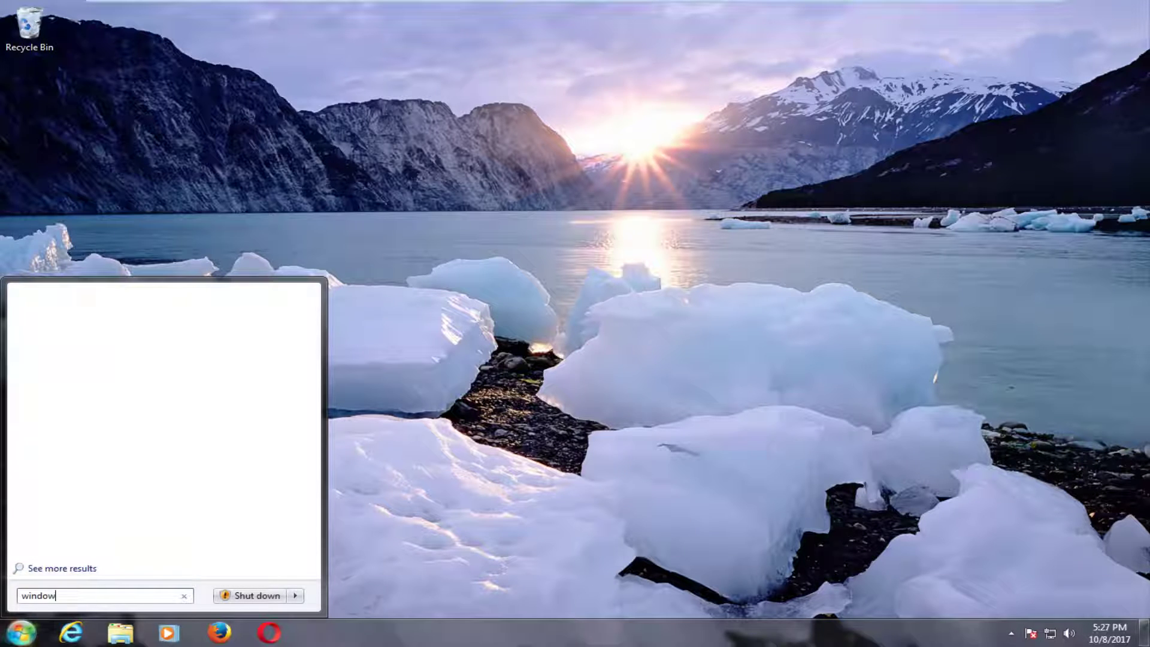
type("s update")
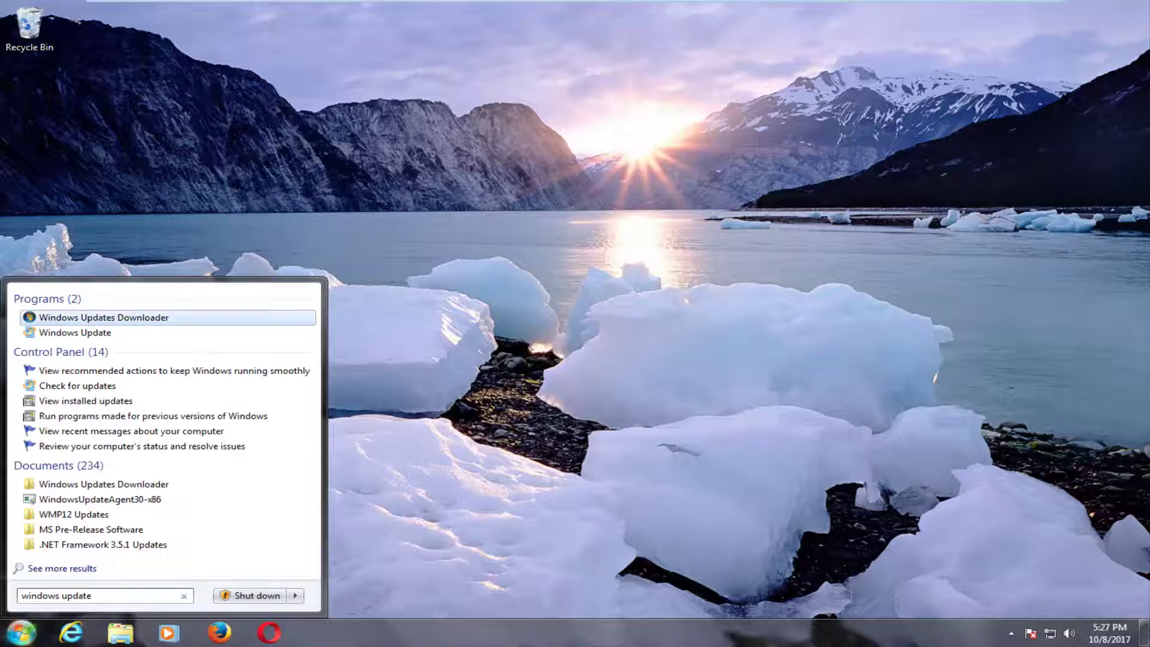
Step: Open Windows Update from the search results and show its update history
left_click(65, 333)
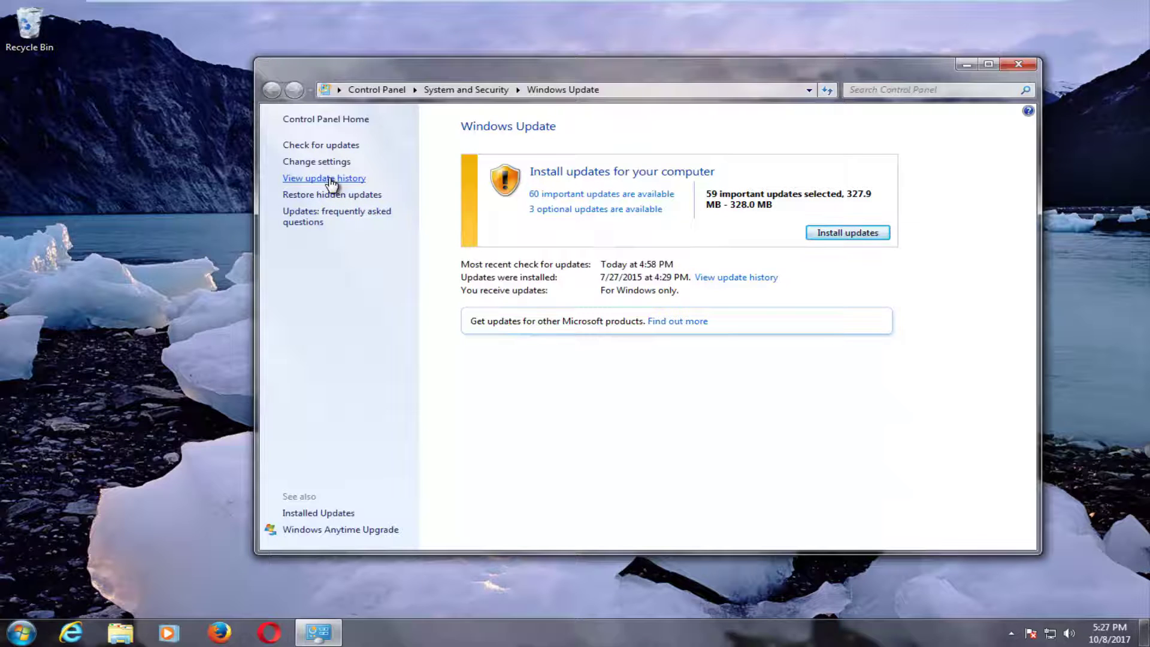
left_click(333, 179)
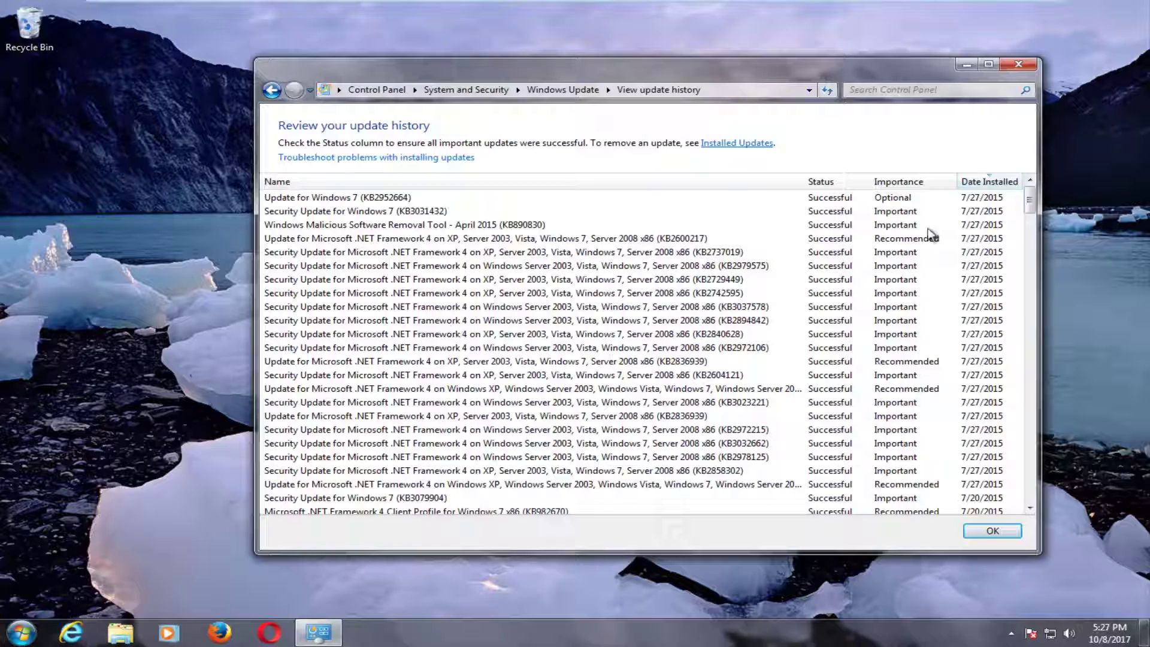
left_click_drag(1029, 201, 1039, 176)
Step: Select Security Update KB3067903 in the Installed Updates list
left_click(730, 145)
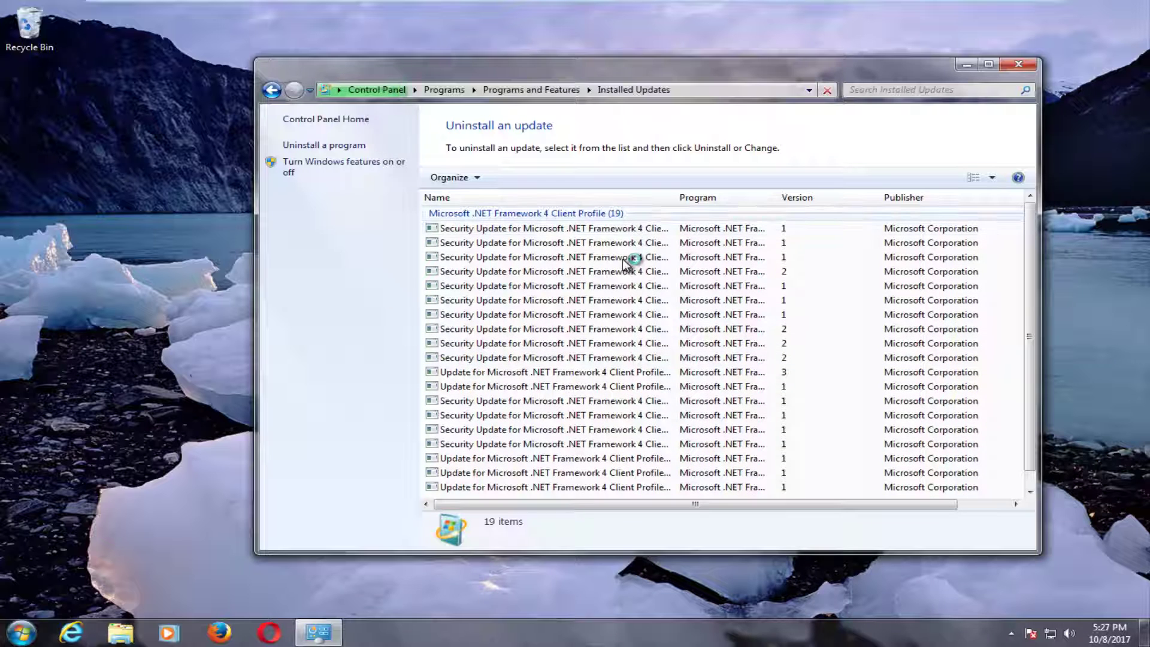
left_click(698, 214)
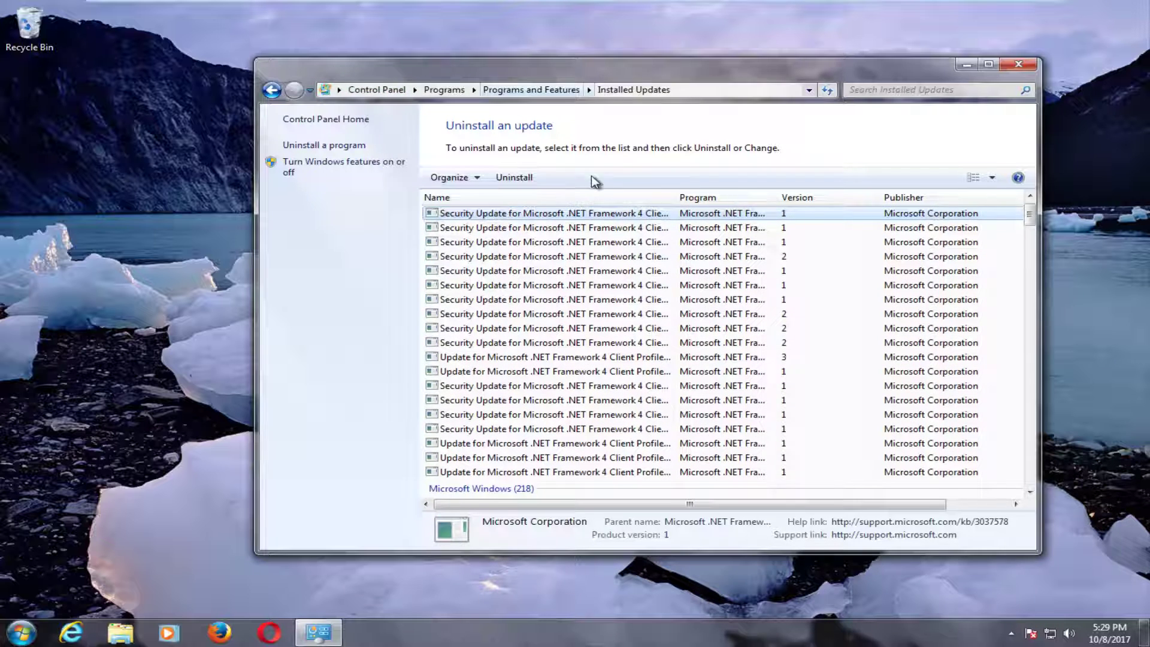
scroll(711, 275, "down", 2)
scroll(742, 304, "down", 2)
scroll(742, 304, "down", 3)
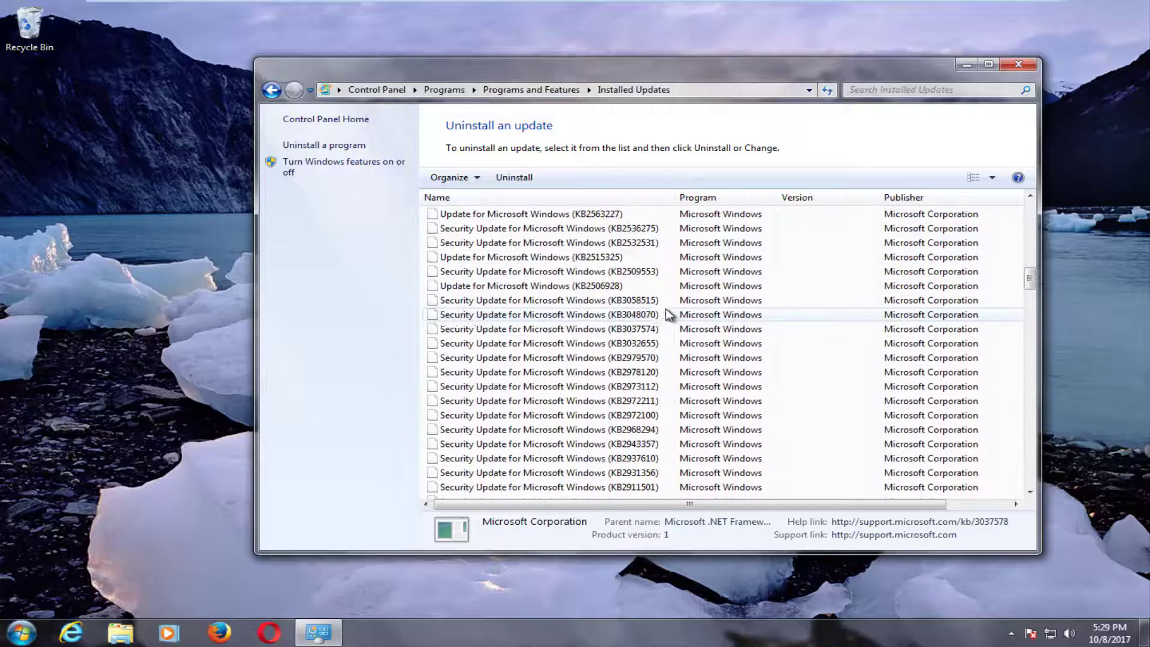
scroll(555, 310, "up", 8)
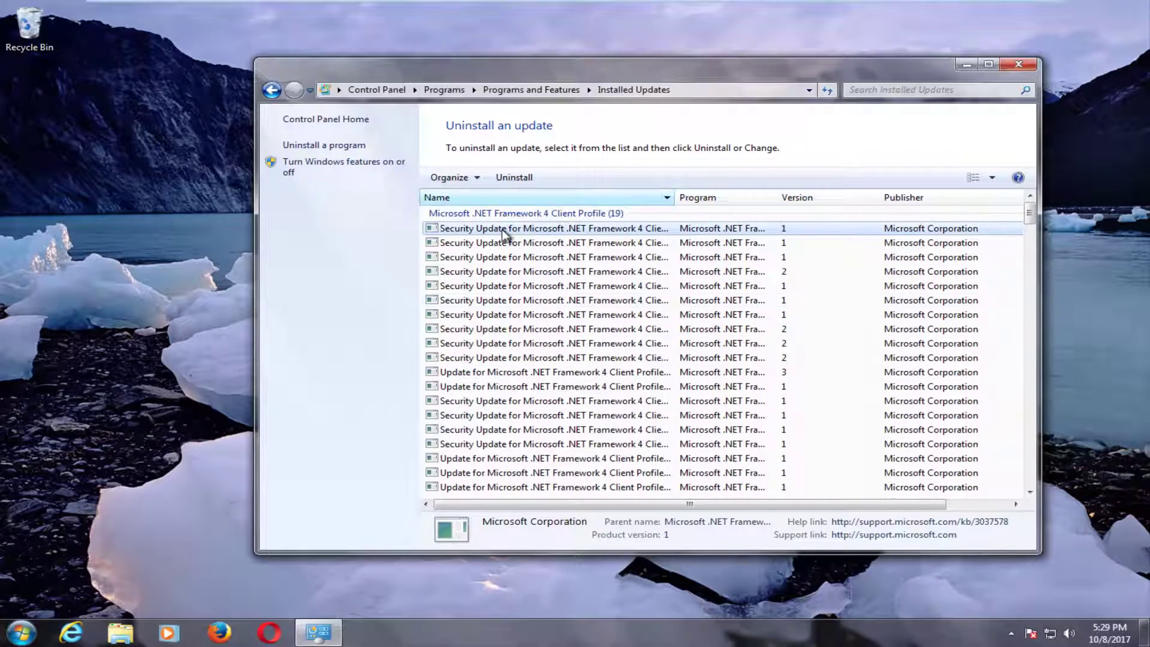
scroll(514, 288, "down", 1)
scroll(517, 292, "down", 3)
scroll(517, 293, "down", 6)
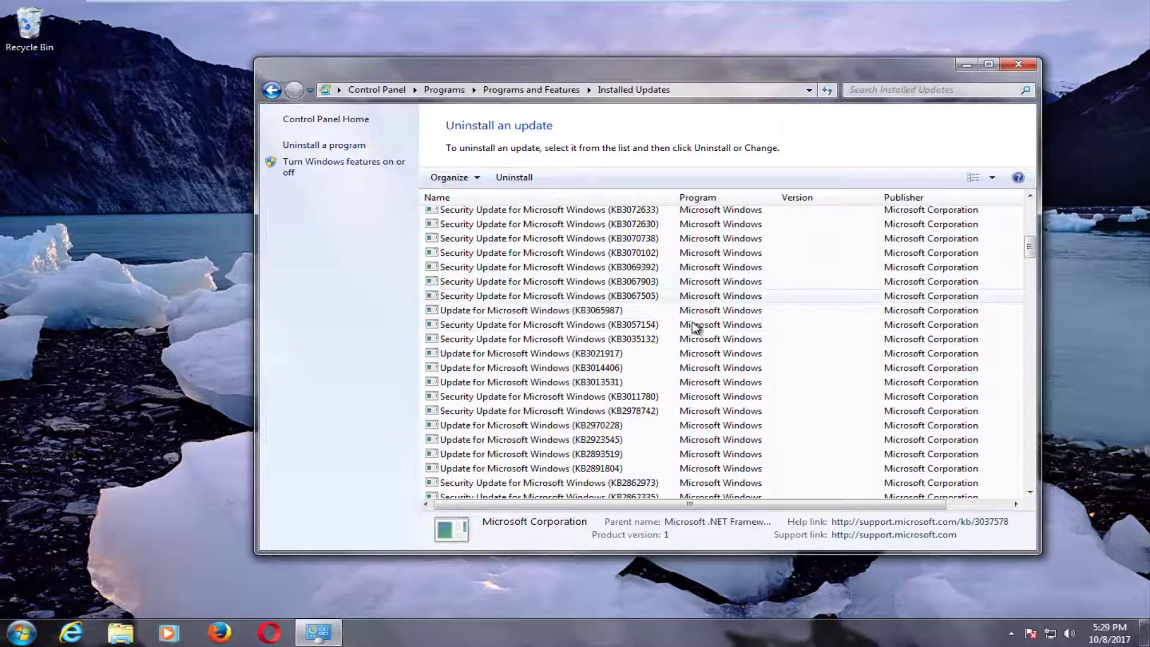
left_click(566, 282)
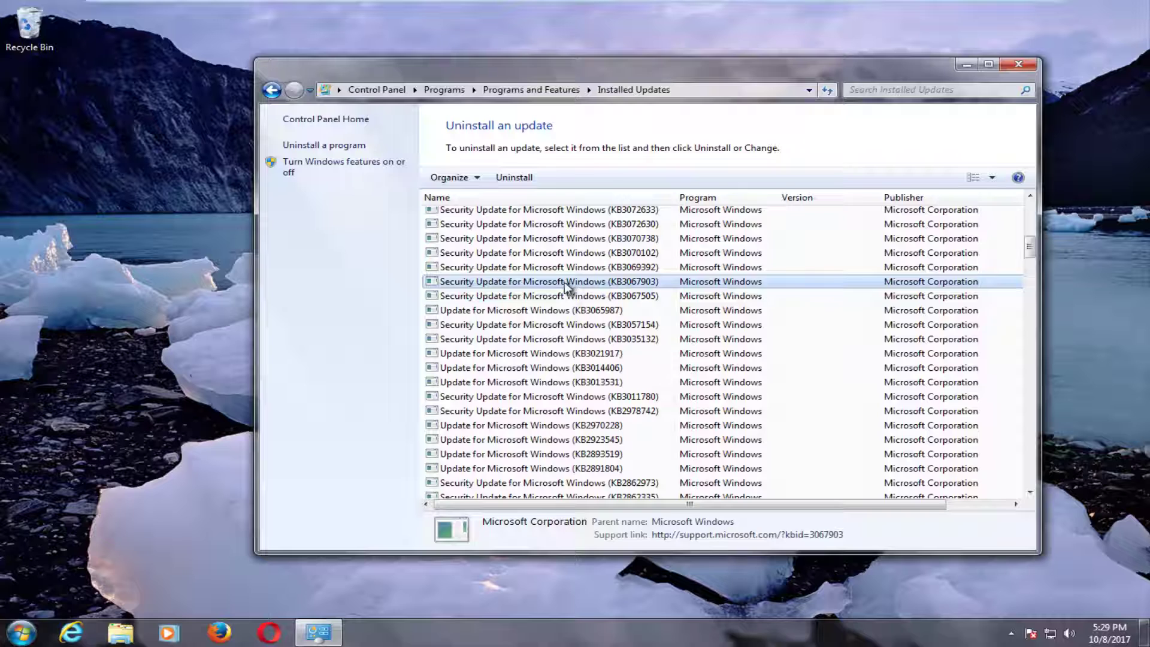
Step: Uninstall Security Update KB3067903 and confirm with Yes
left_click(511, 178)
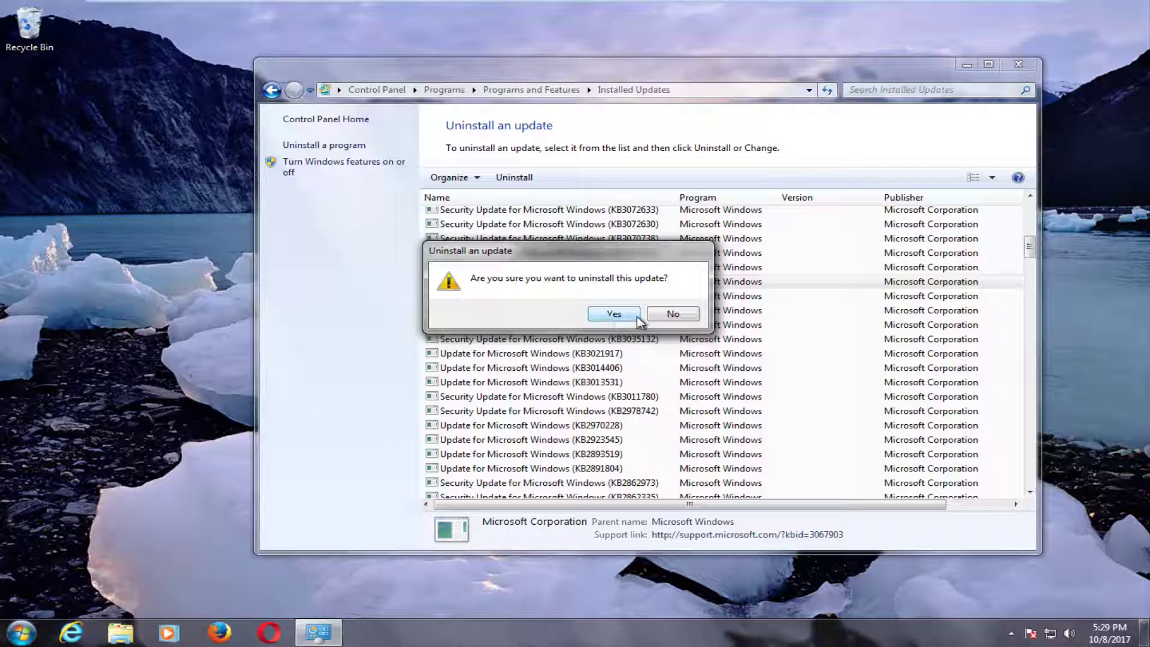
left_click(672, 314)
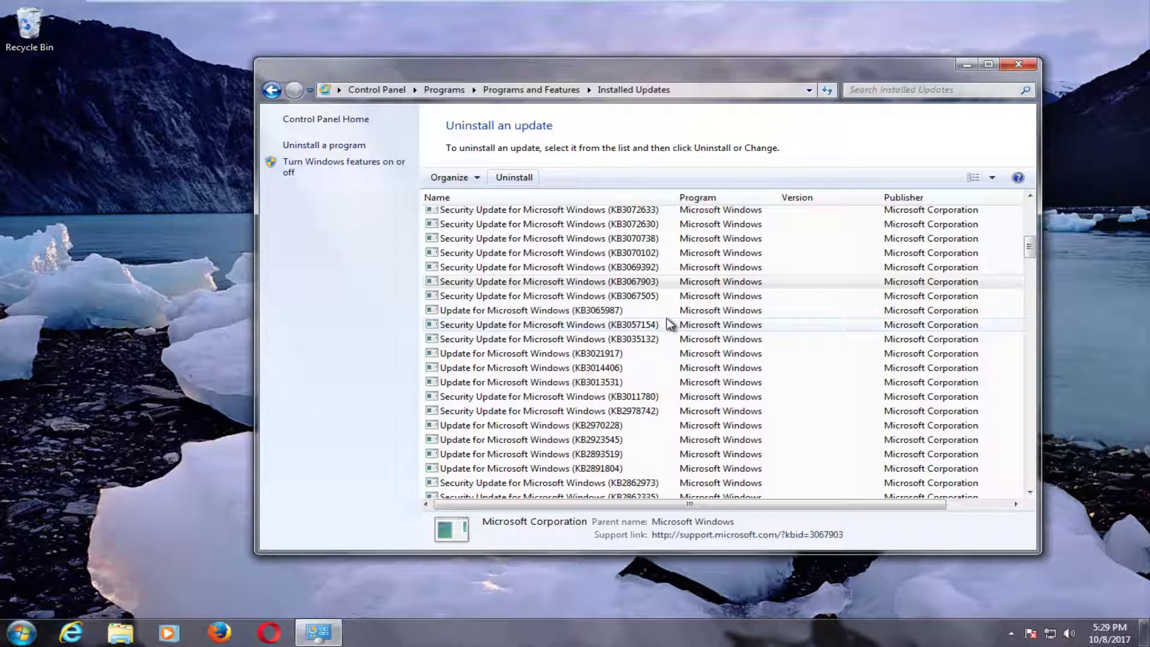